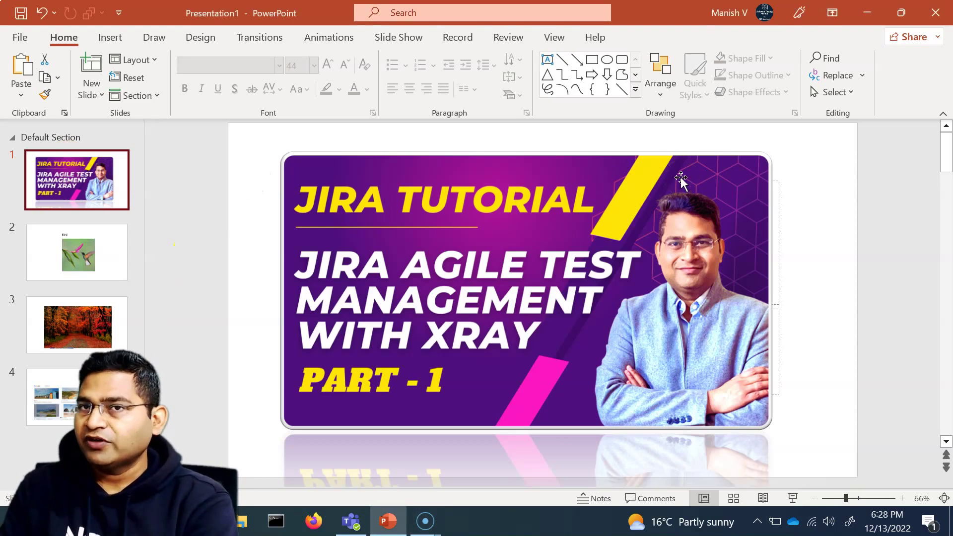
- Switch the ribbon to the View tab to show the presentation and master views
click(666, 166)
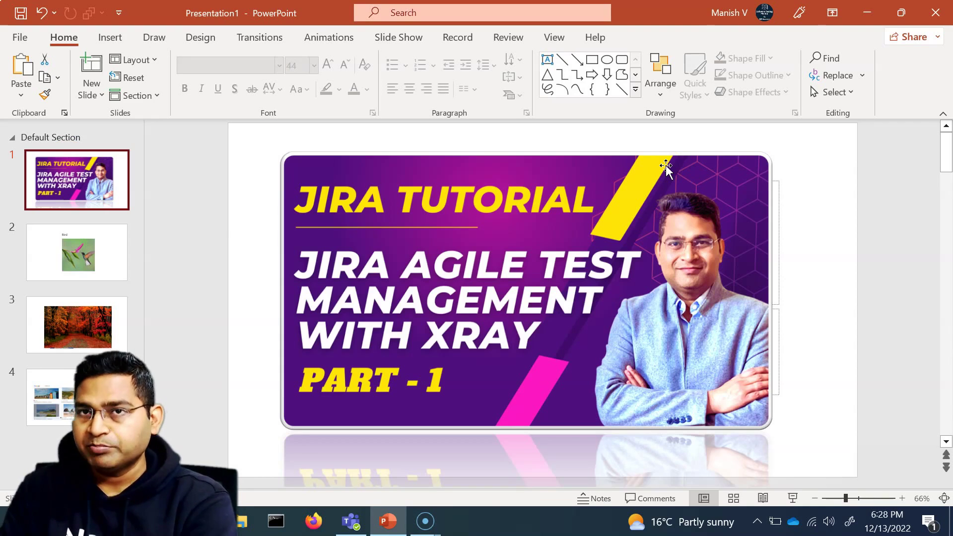
click(811, 164)
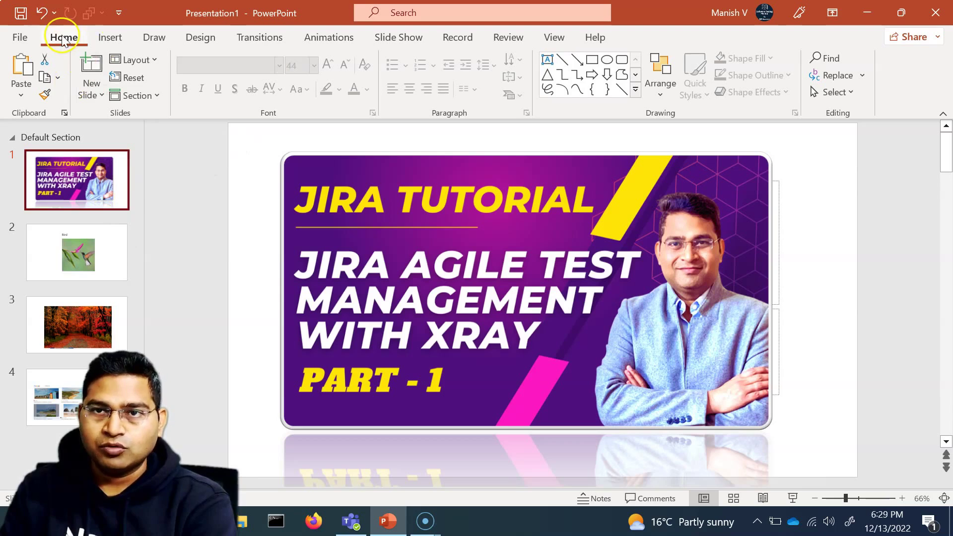
click(553, 38)
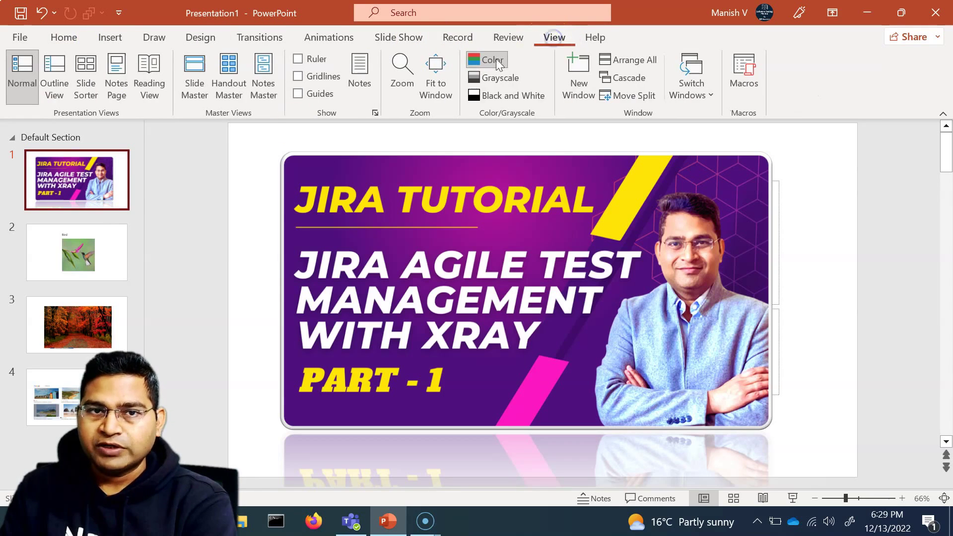
click(436, 86)
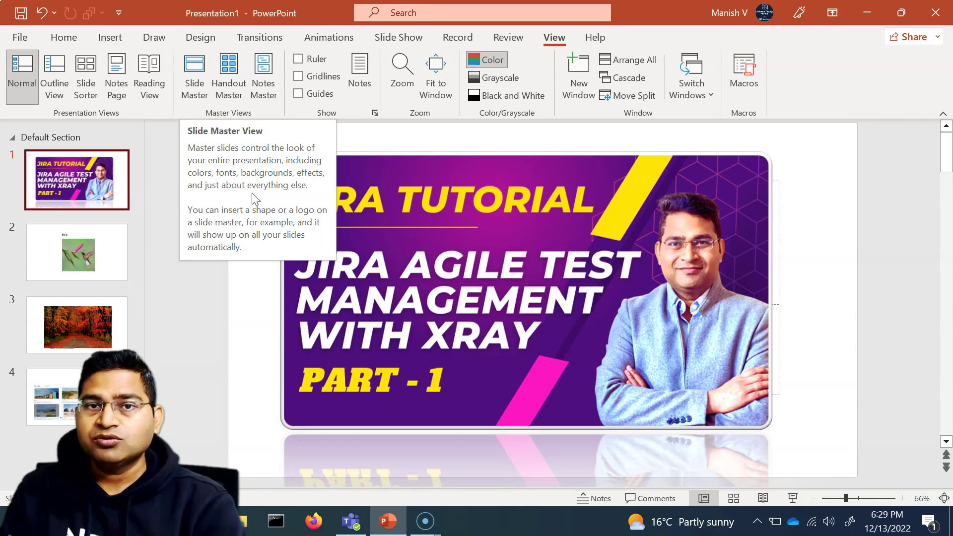
- Enter Slide Master view, then open the Themes gallery and close it without picking a theme
click(195, 74)
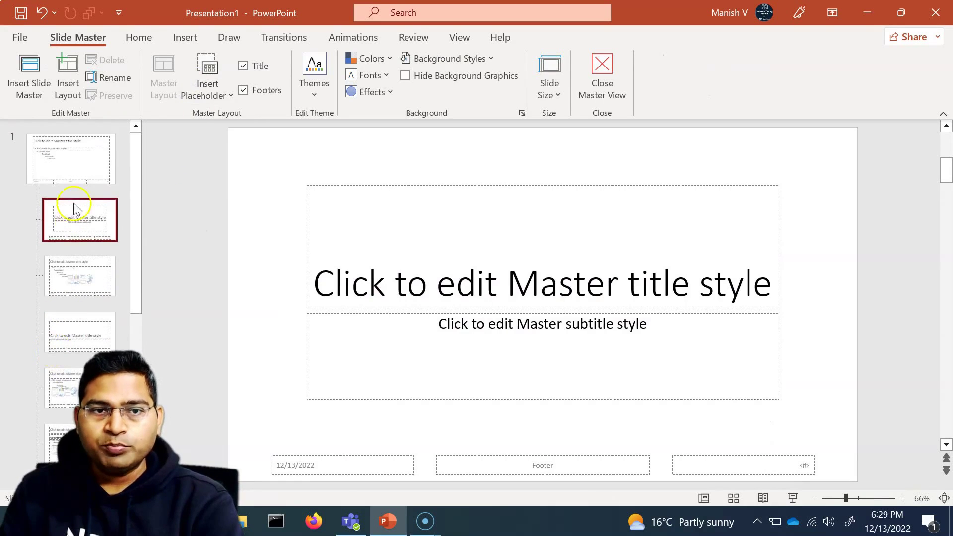
scroll(75, 266, down, 1)
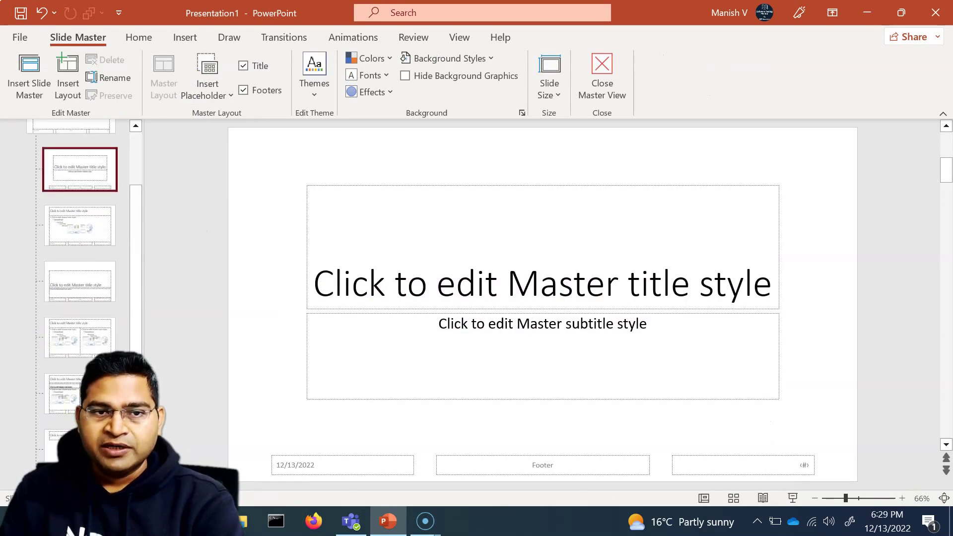
scroll(80, 182, up, 1)
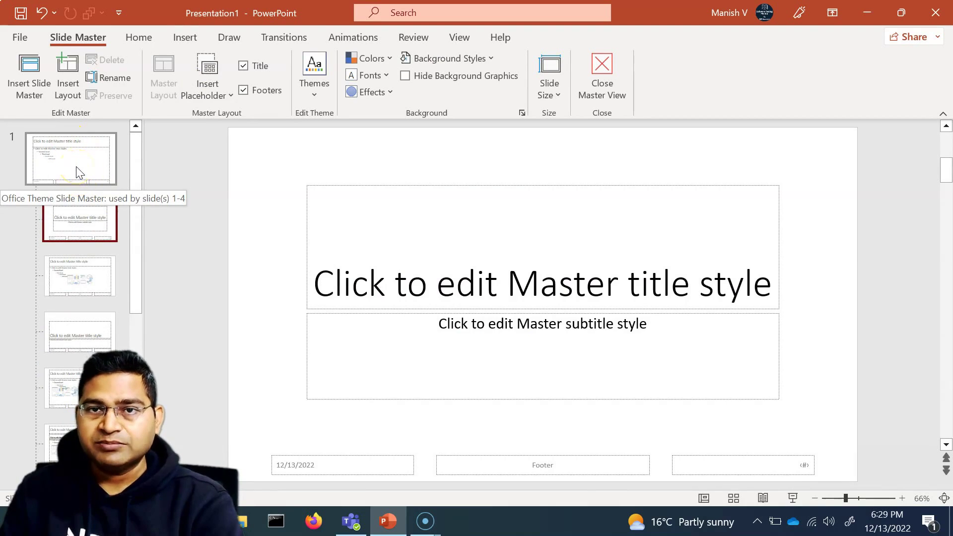
click(314, 97)
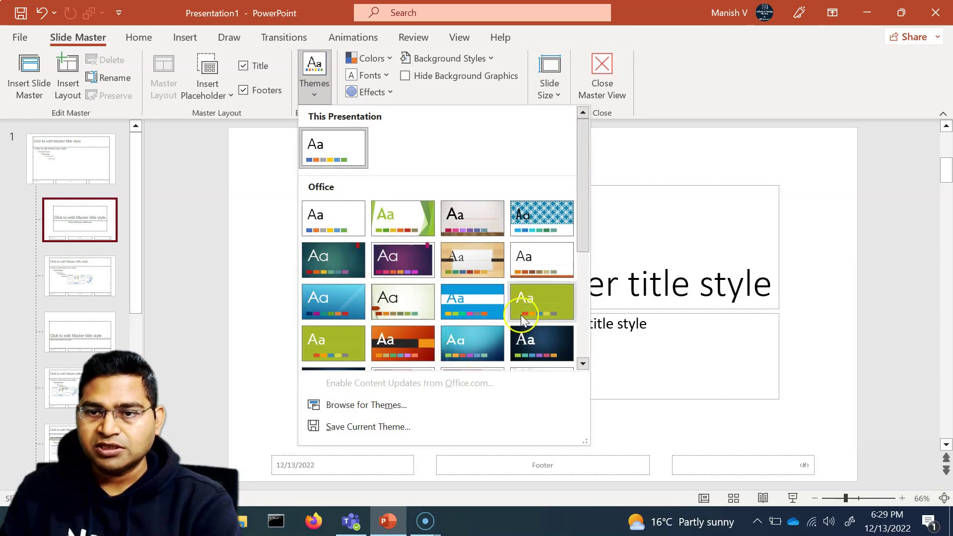
click(243, 182)
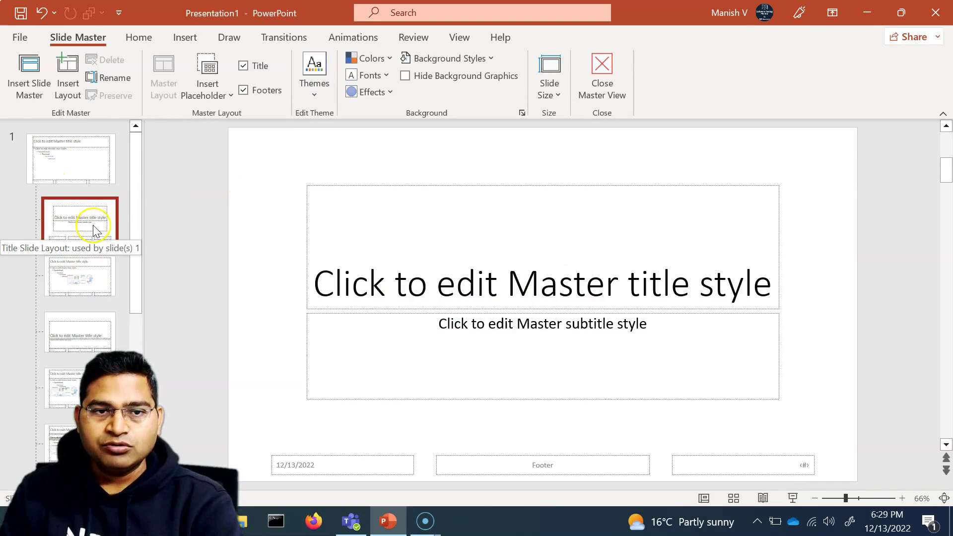
- Select the Office Theme Slide Master thumbnail at the top of the thumbnail pane
click(74, 157)
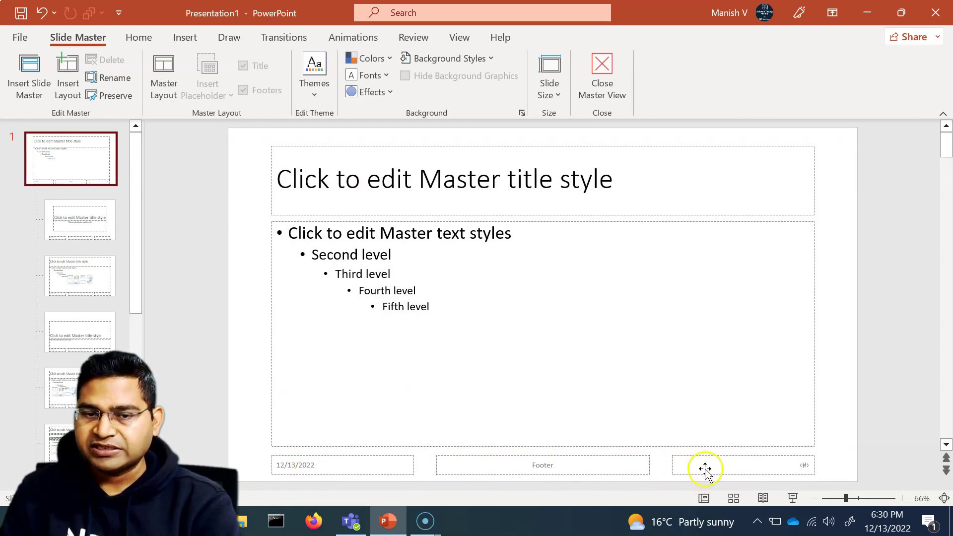
scroll(74, 278, down, 6)
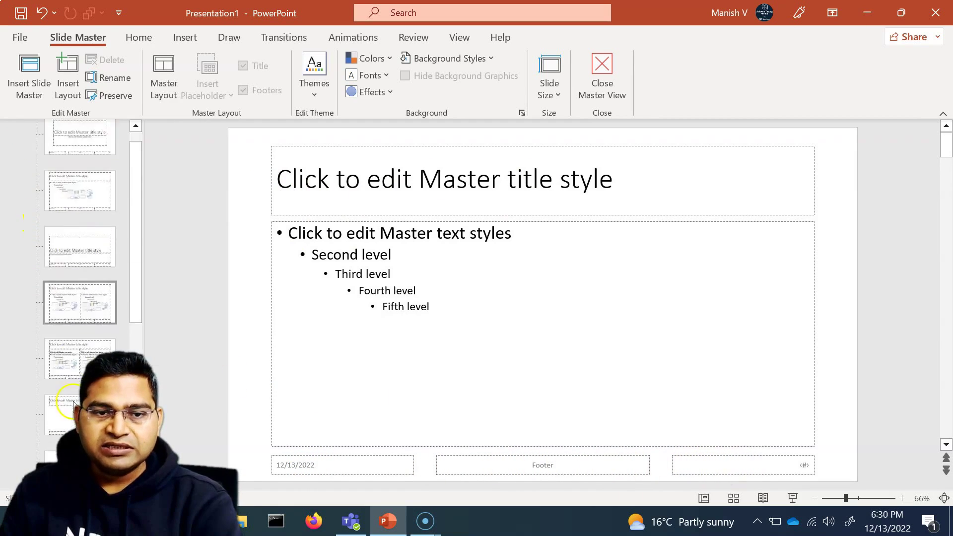
scroll(96, 187, up, 6)
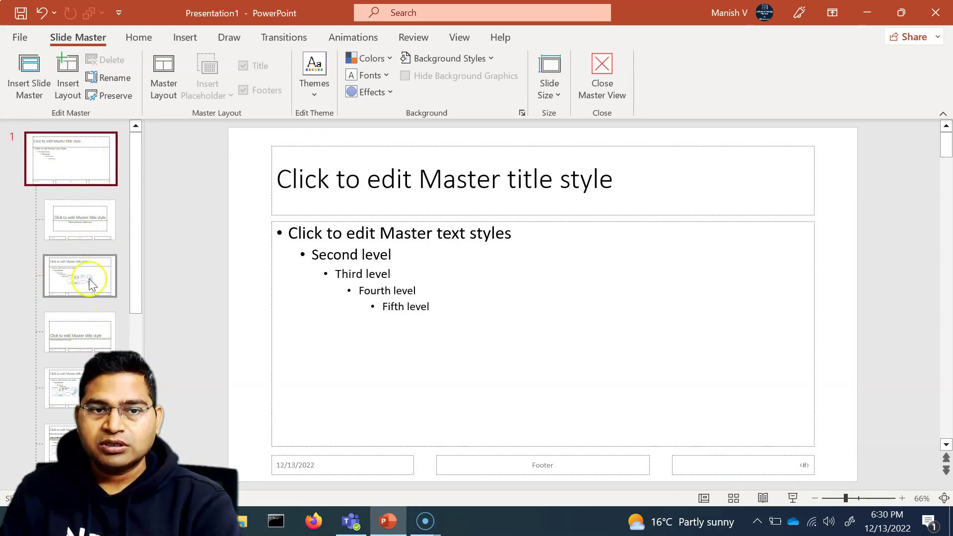
scroll(89, 348, down, 3)
scroll(85, 348, up, 3)
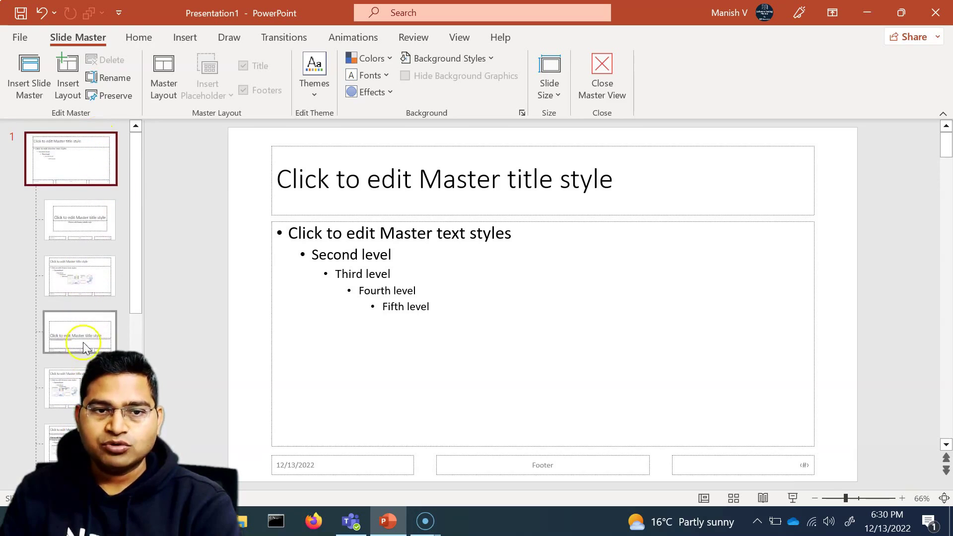
click(78, 169)
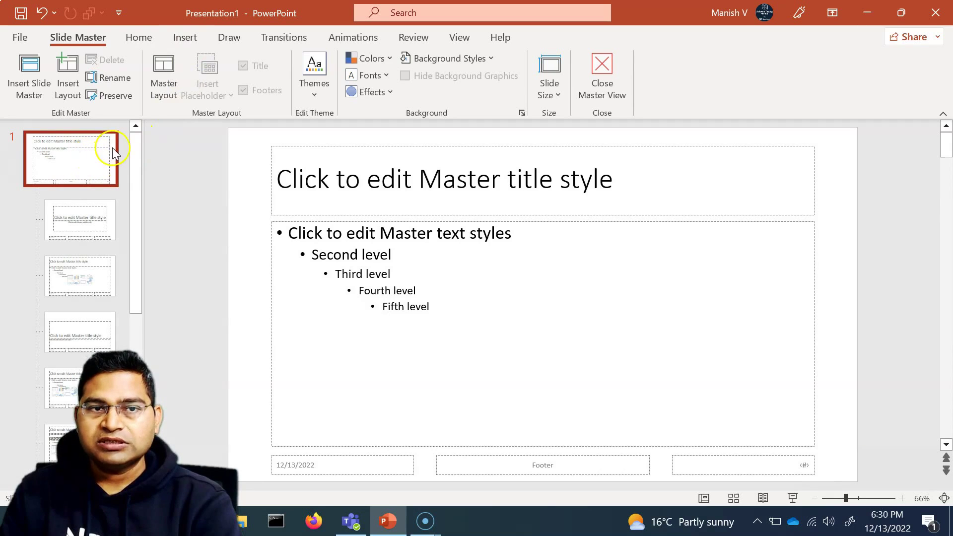
- Insert the picture stm-new-logo.png from this device onto the slide master
click(189, 44)
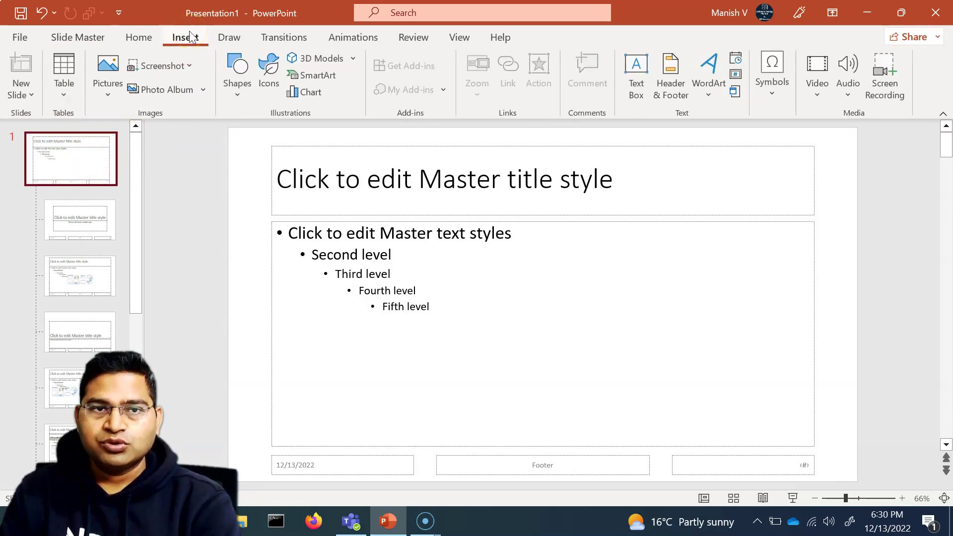
click(108, 95)
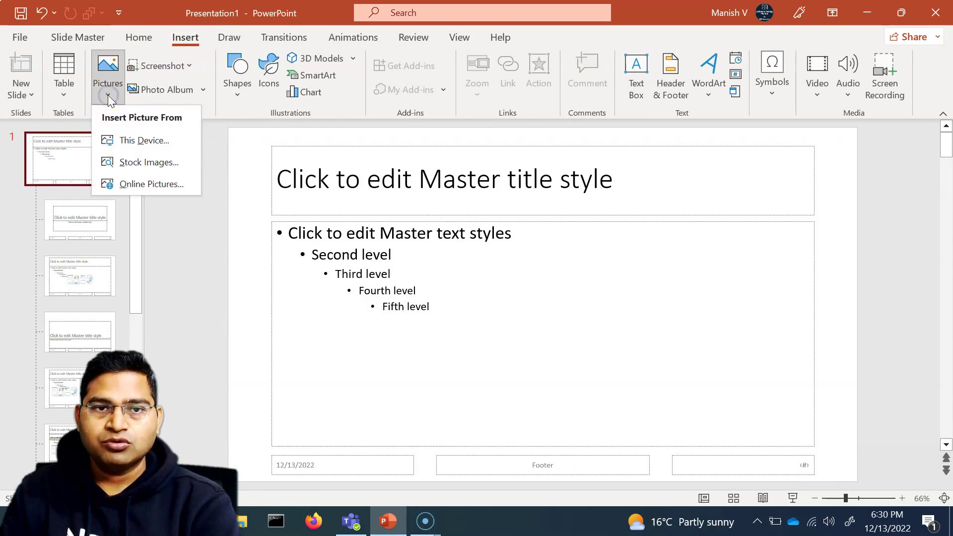
click(126, 140)
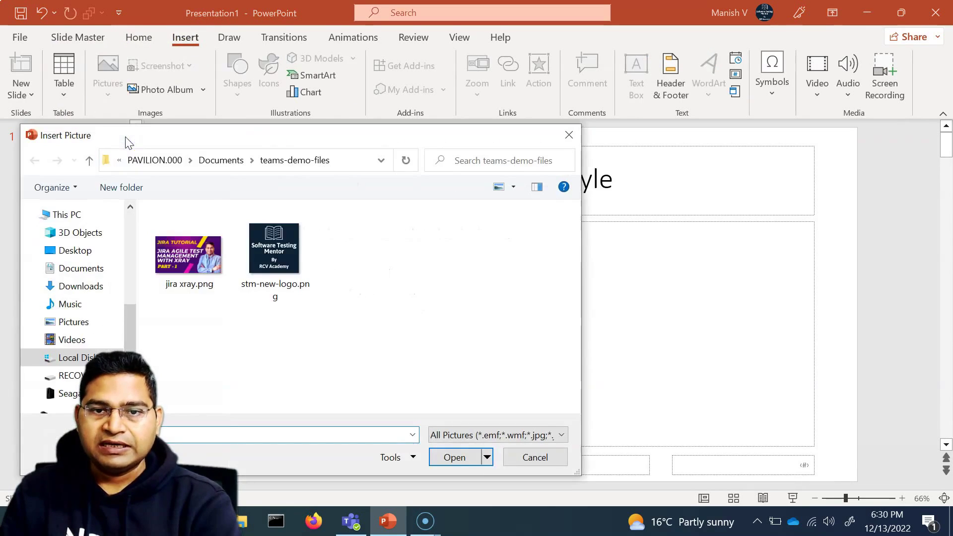
click(265, 255)
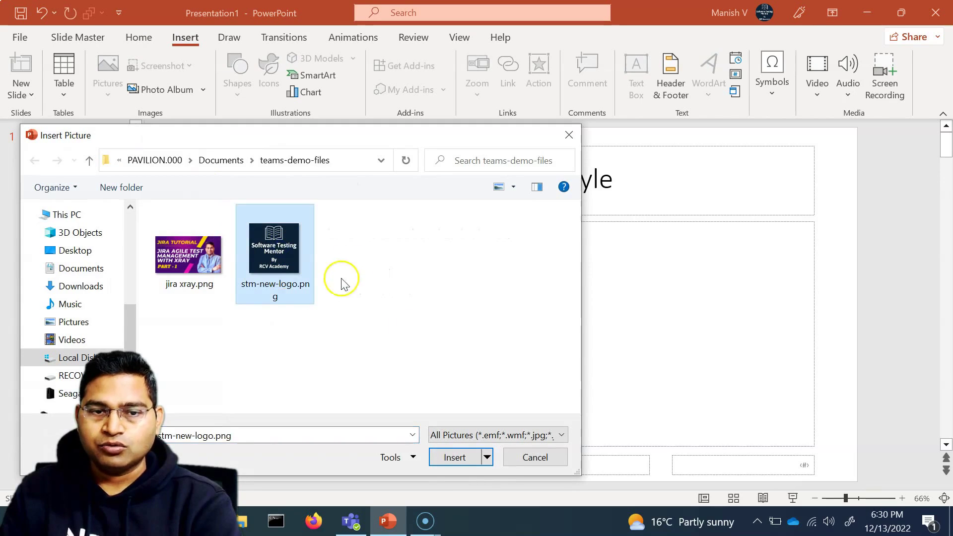
click(456, 458)
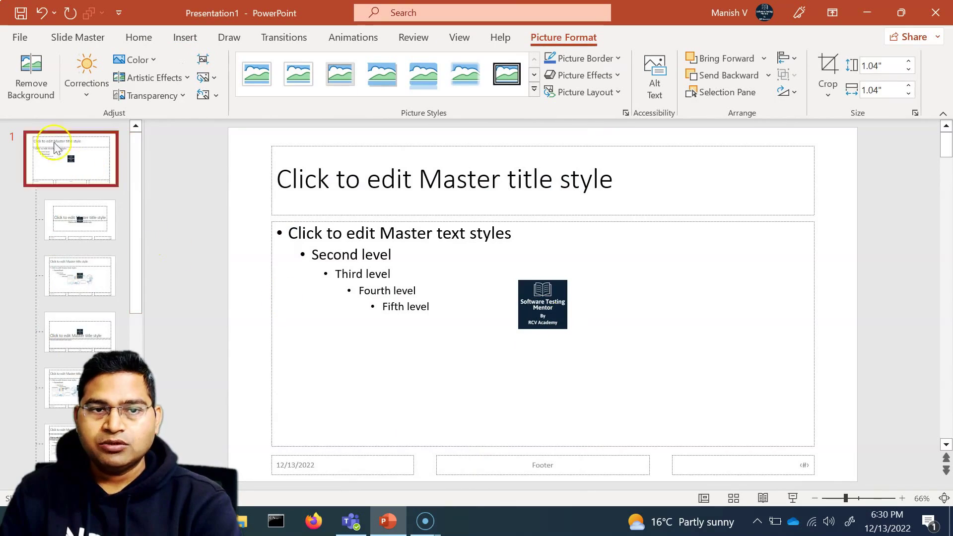
- Drag the logo into the top-right corner of the slide master
scroll(92, 298, down, 5)
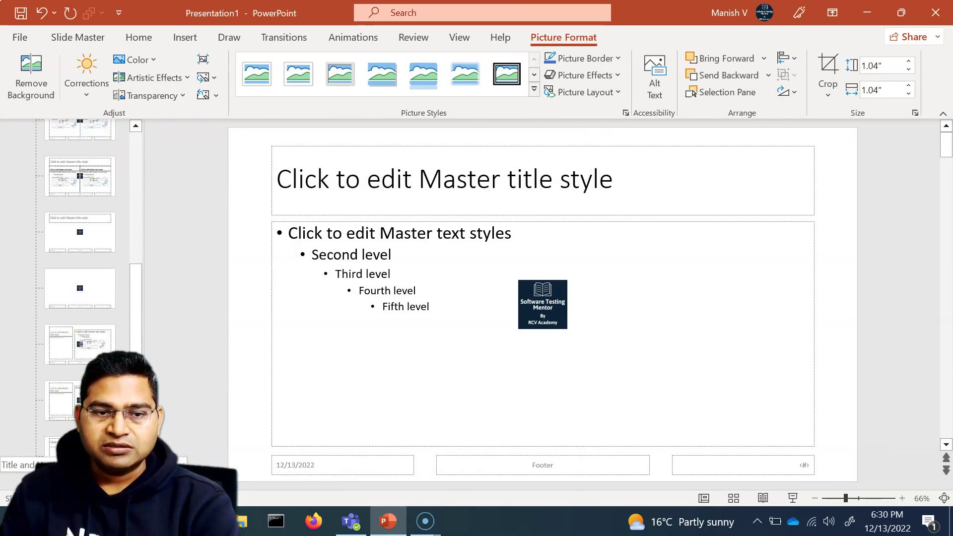
scroll(97, 224, down, 2)
click(543, 308)
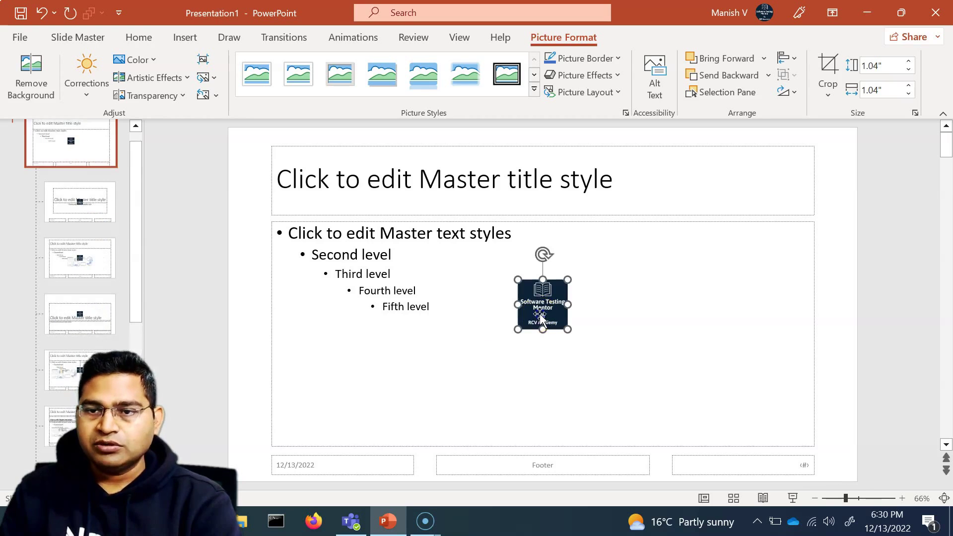
drag(545, 312, 793, 192)
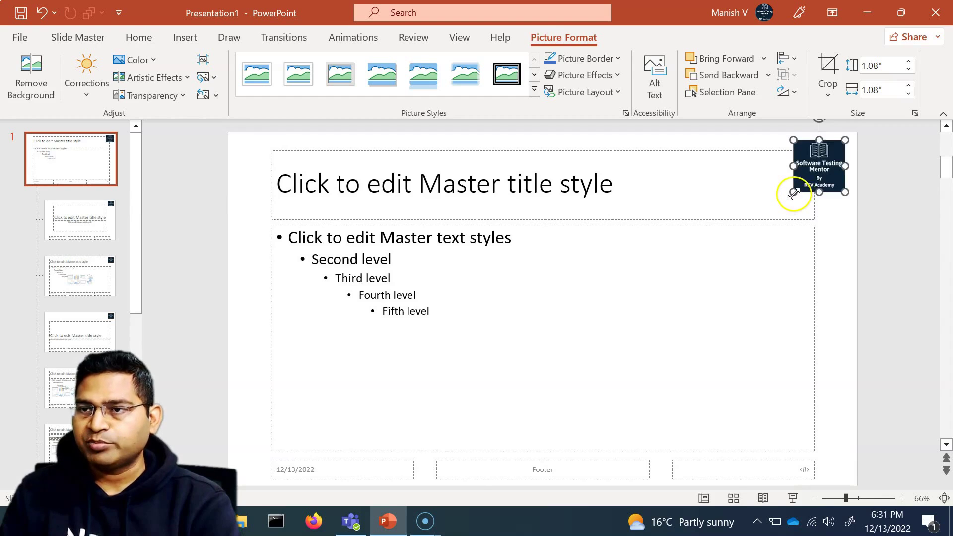
mouse_move(794, 193)
mouse_down()
mouse_move(806, 174)
mouse_move(798, 177)
mouse_up()
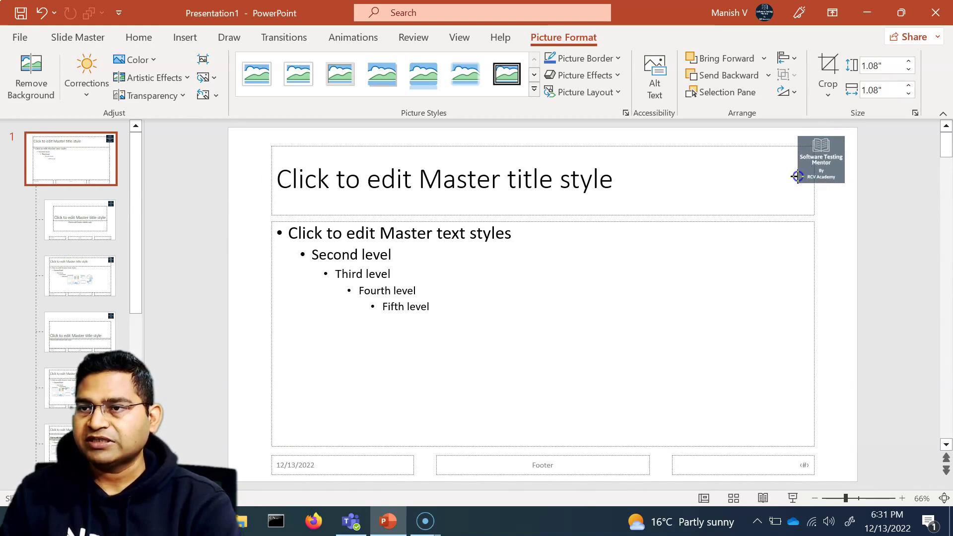
click(838, 242)
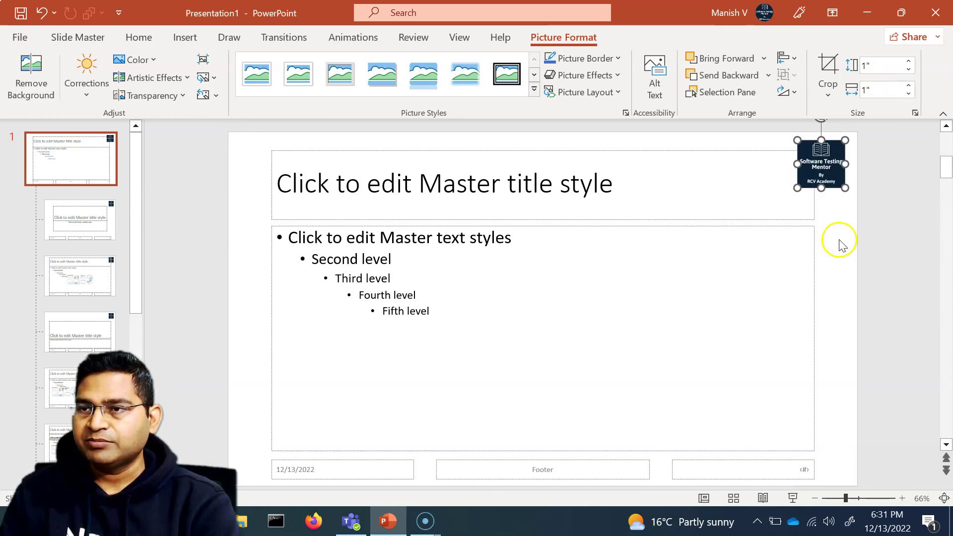
- Undo the extra logo edits with Ctrl+Z, leaving a 1" square logo top right
click(826, 160)
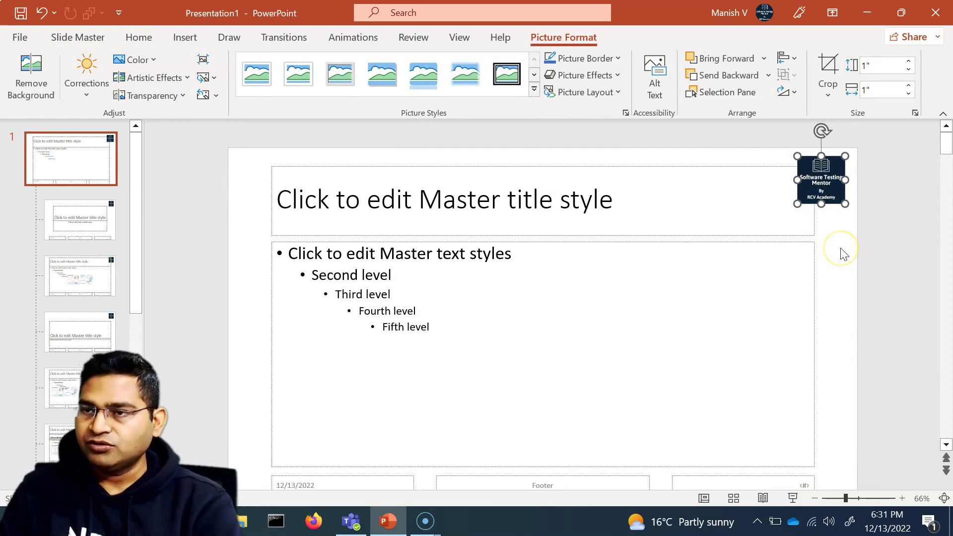
key(ctrl+z)
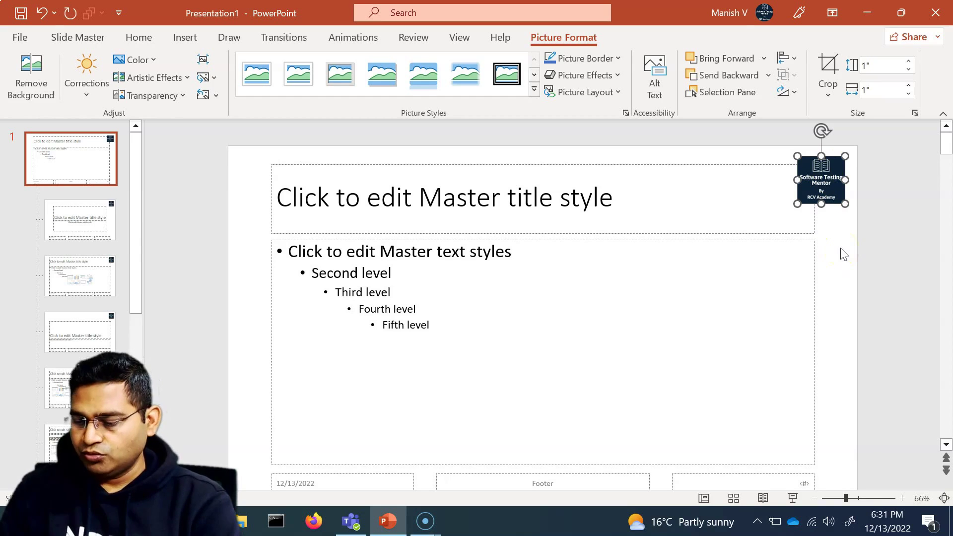
key(ctrl+z)
key(ctrl+z)
key(ctrl+z)
key(ctrl+z)
key(ctrl+z)
key(ctrl+z)
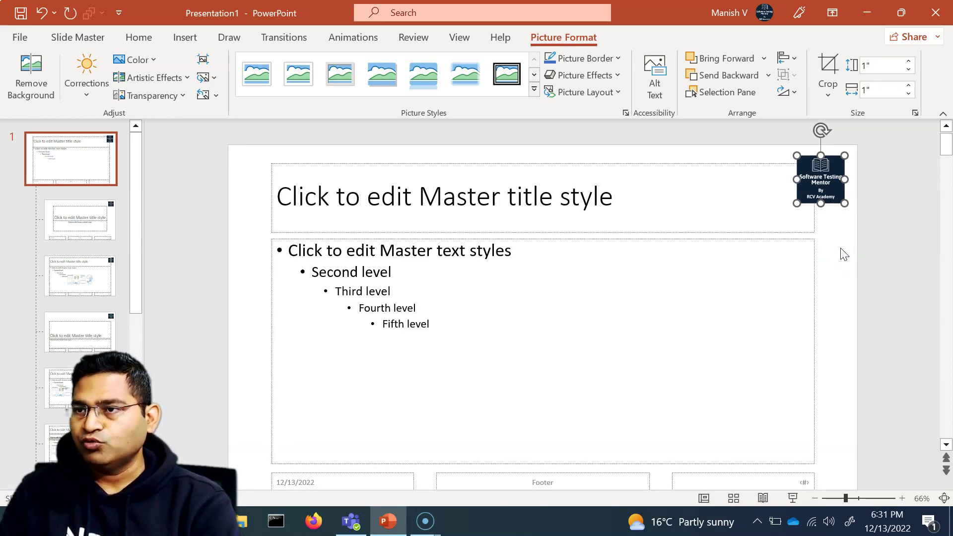
key(ctrl+z)
key(ctrl+z)
key(ctrl+z)
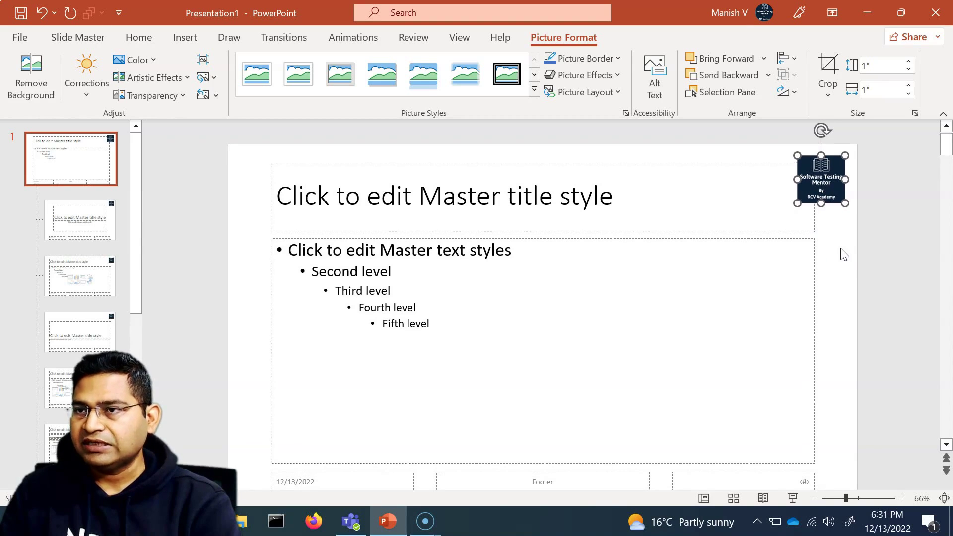
key(ctrl+z)
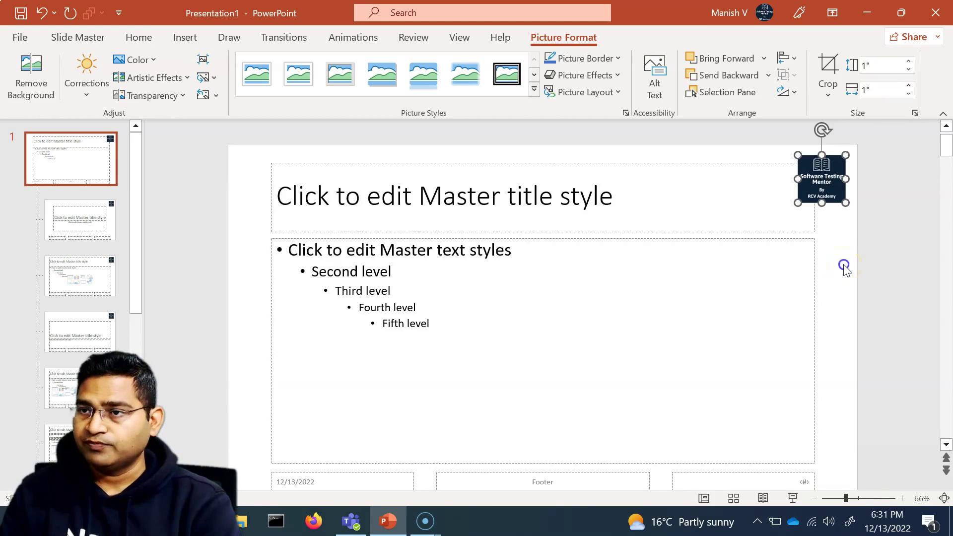
click(845, 267)
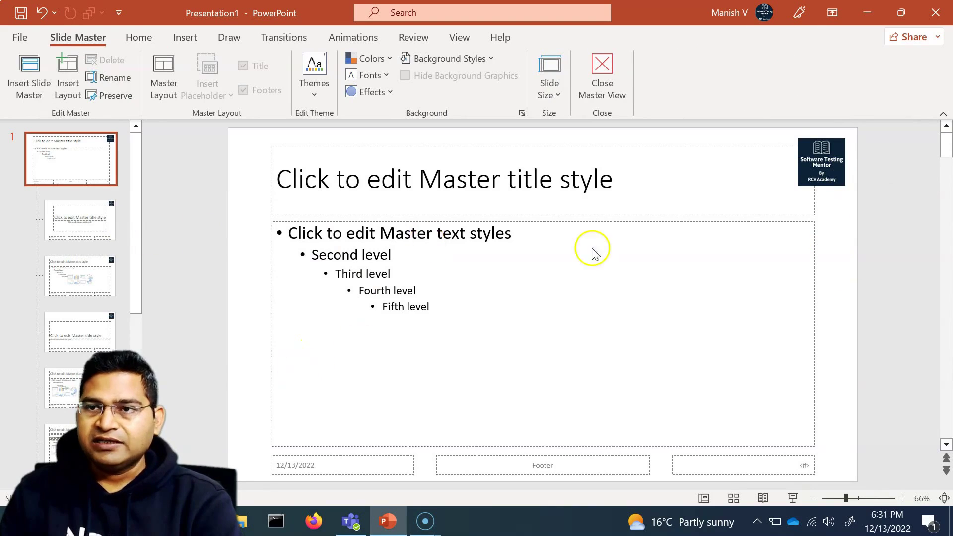
- Close Master View and check the autumn forest and Bird slides for the logo
click(602, 82)
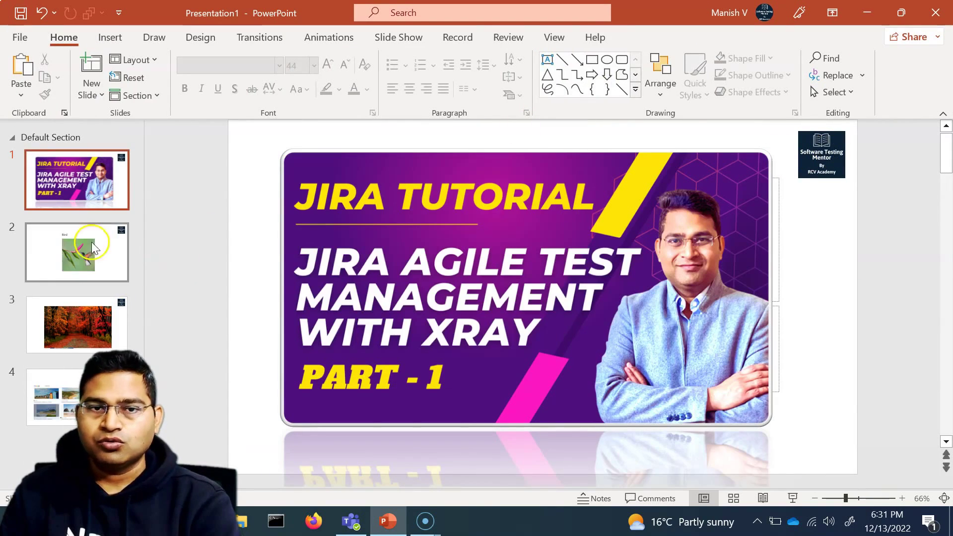
click(108, 347)
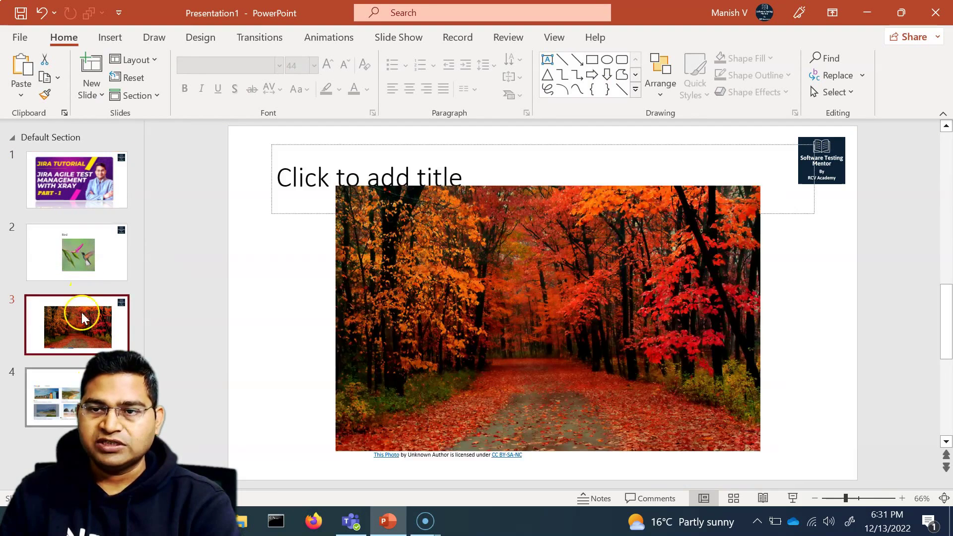
click(82, 235)
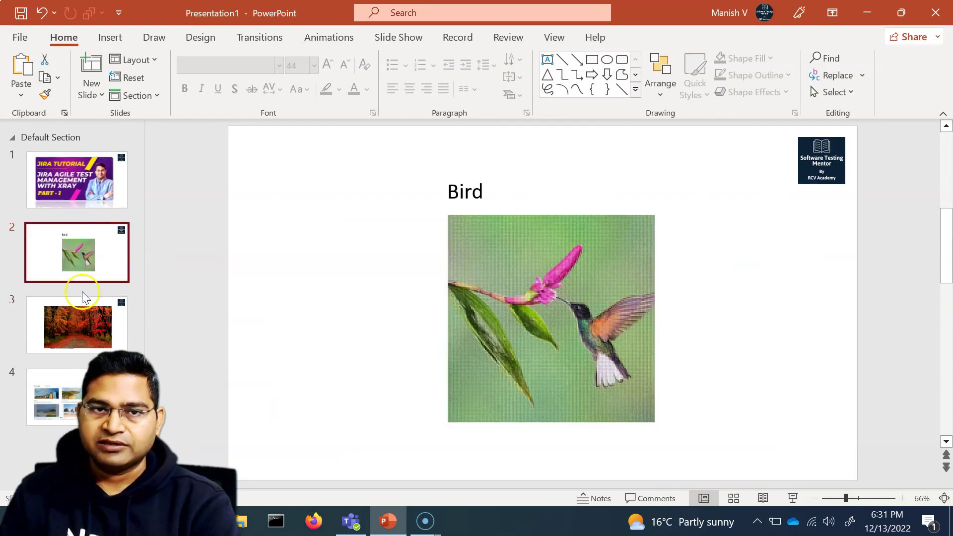
- Add a new blank slide after the title slide, then return to slide 1
right_click(105, 185)
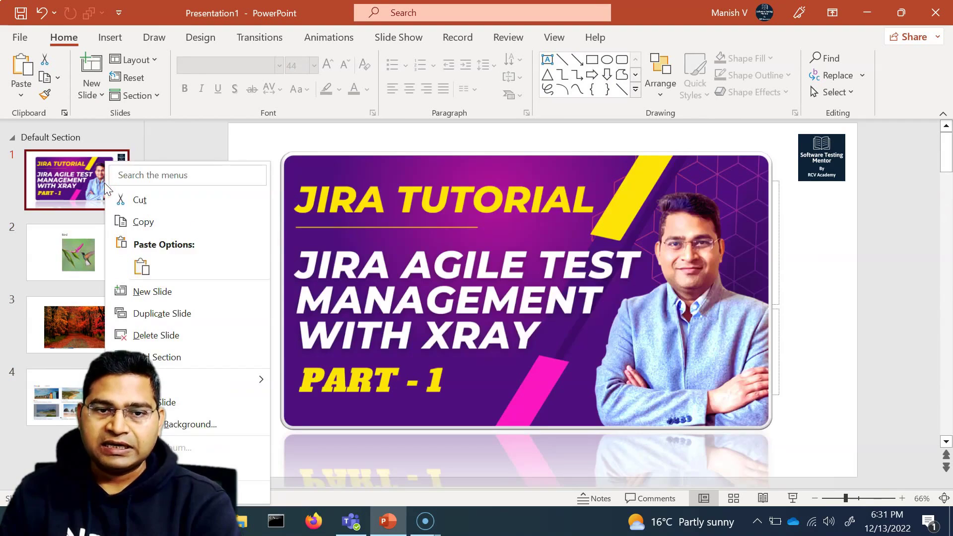
click(181, 292)
click(91, 248)
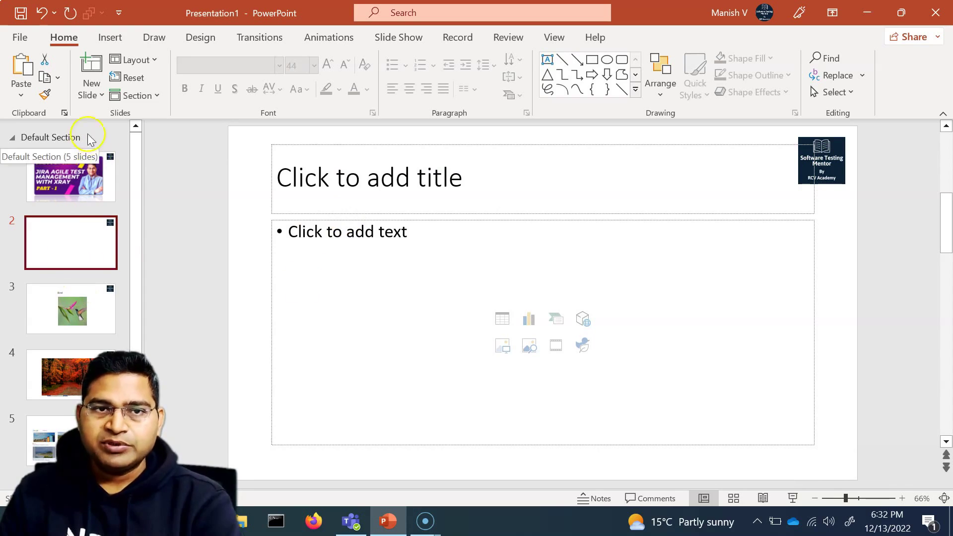
click(70, 171)
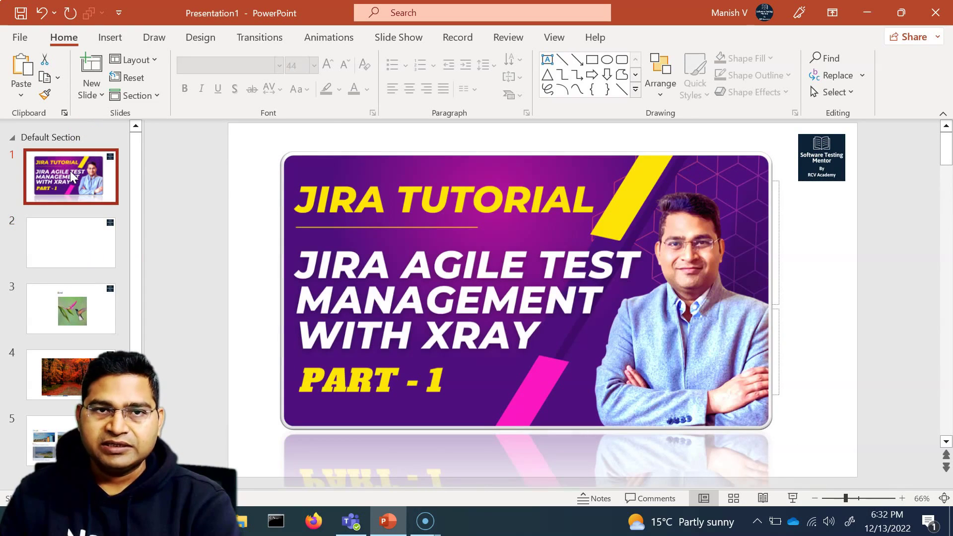
- Reopen Slide Master view and select the top Office Theme master instead of a layout
click(553, 39)
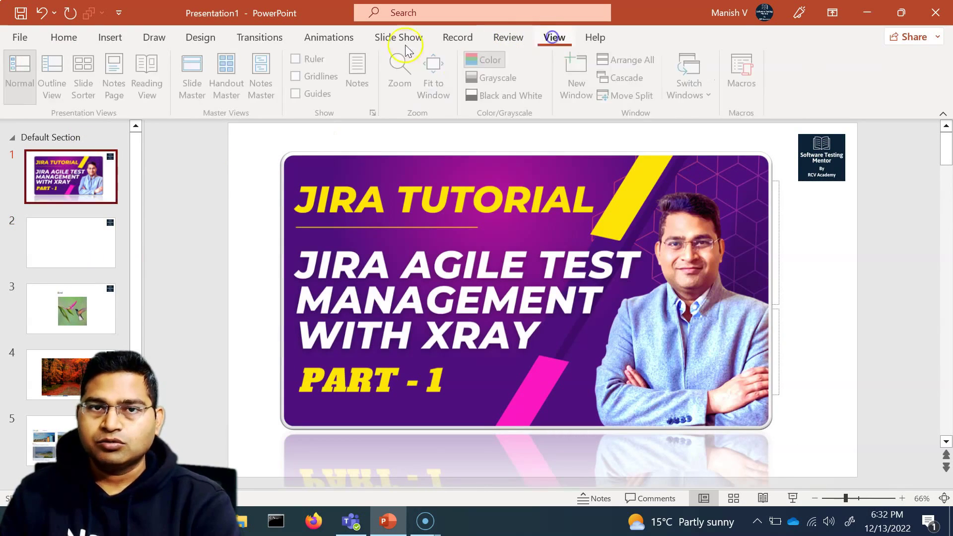
click(184, 85)
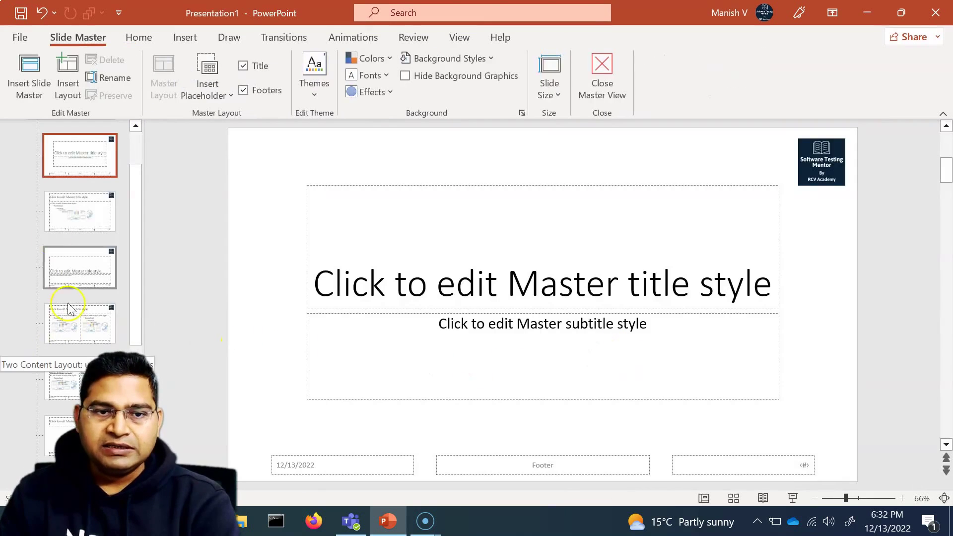
scroll(74, 293, up, 1)
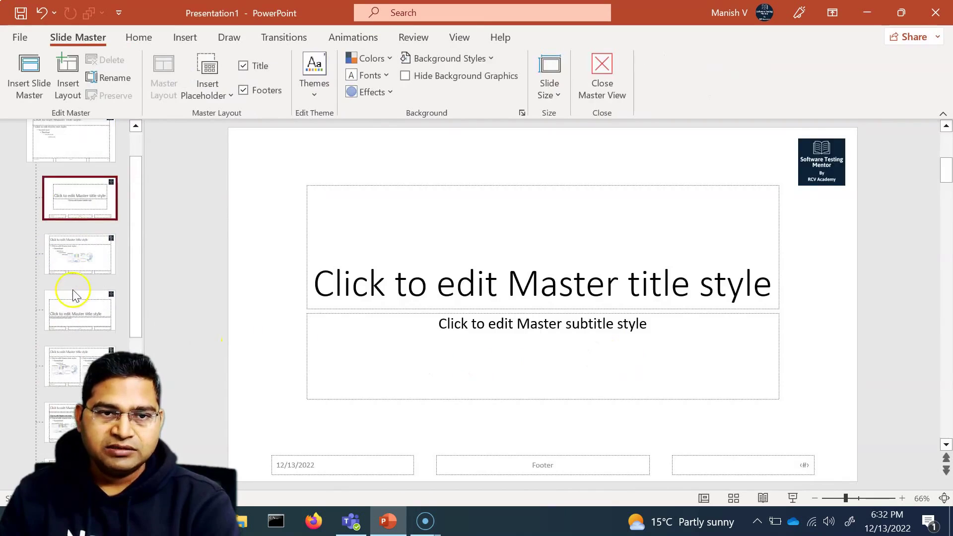
scroll(73, 294, up, 1)
click(65, 158)
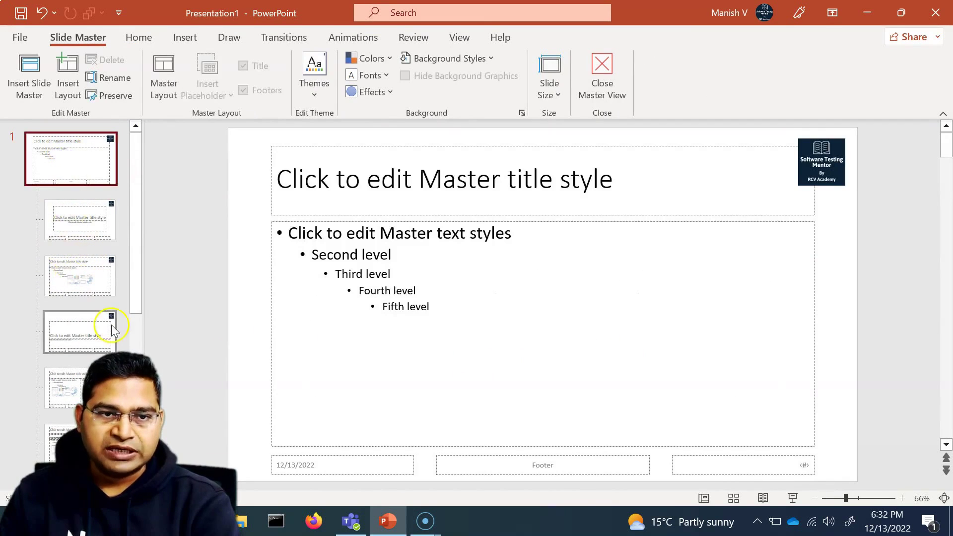
click(95, 219)
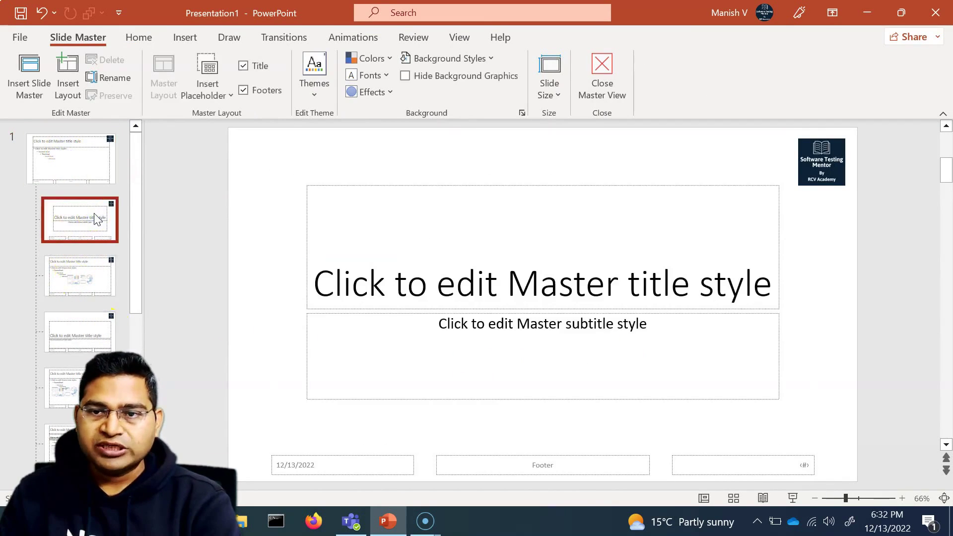
click(81, 157)
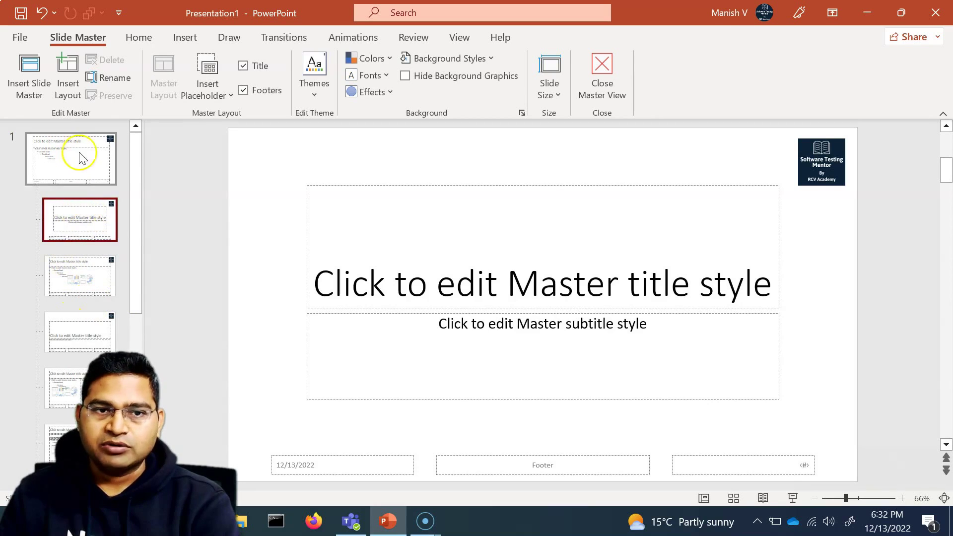
click(78, 148)
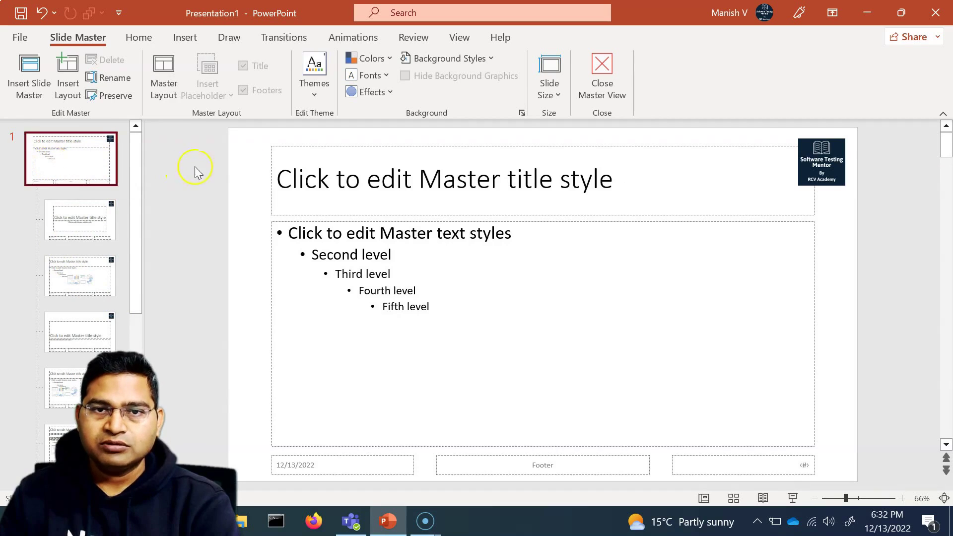
- Open Format Background for the master and try gradient, texture and pattern fills
right_click(245, 167)
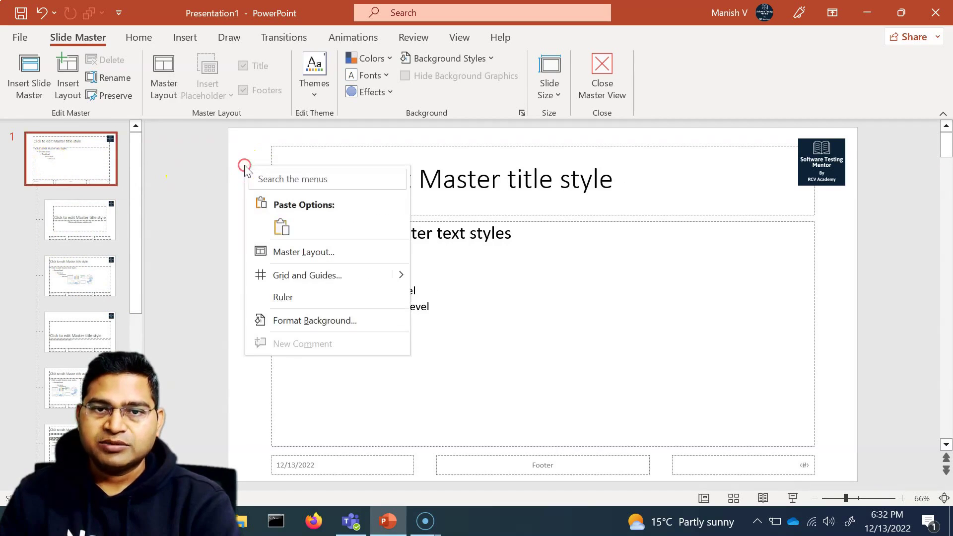
click(304, 321)
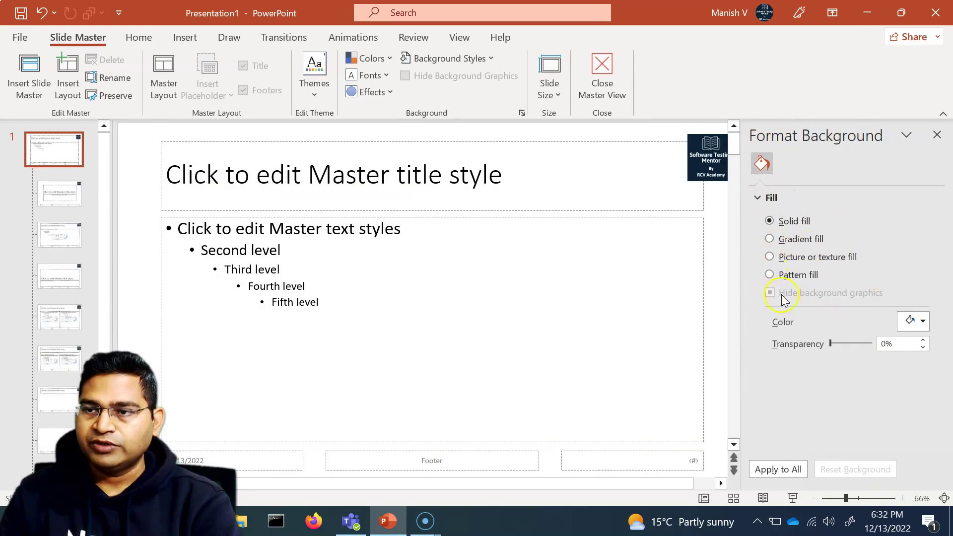
click(770, 239)
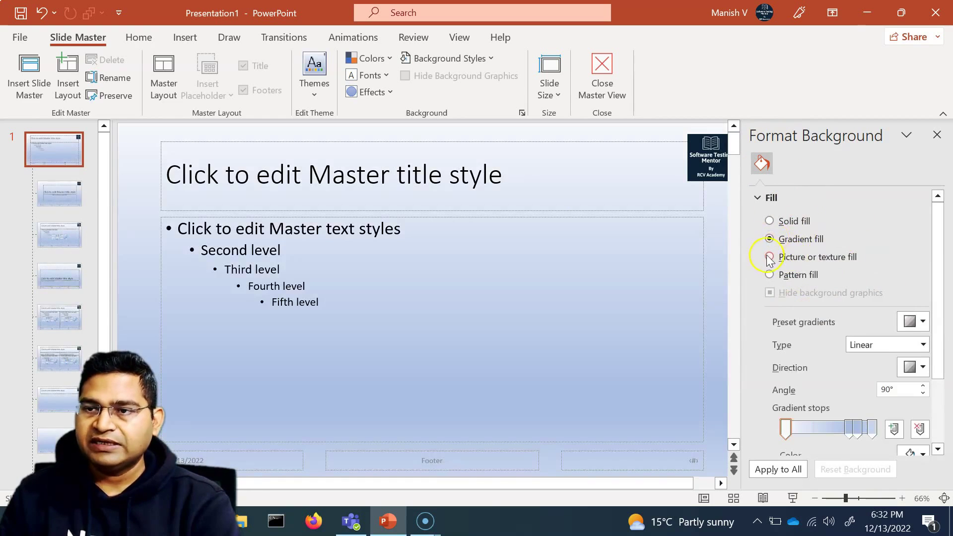
click(770, 257)
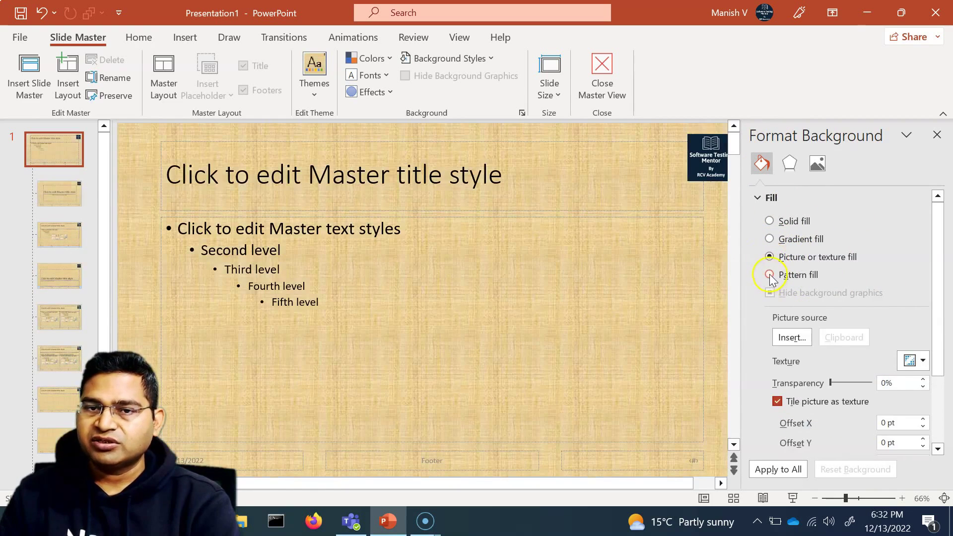
click(769, 275)
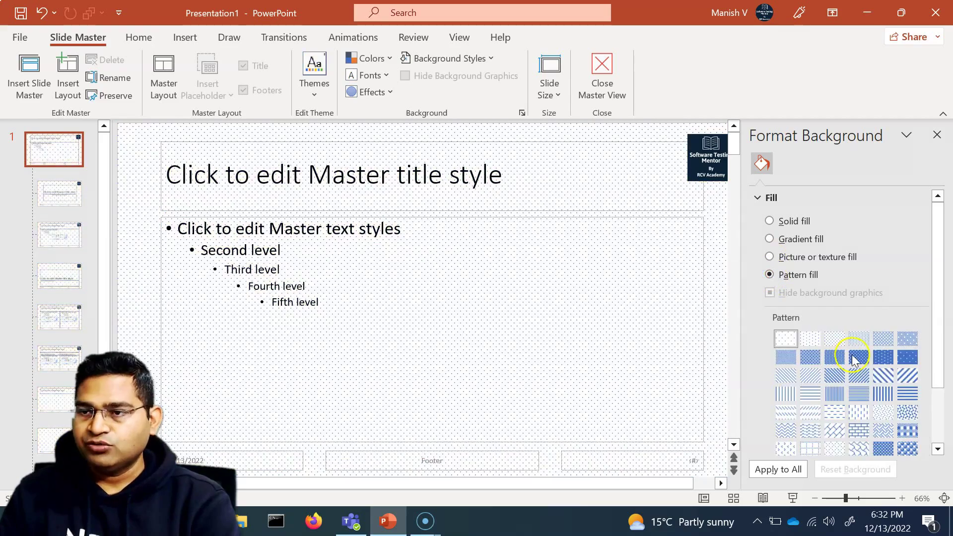
click(857, 356)
click(889, 355)
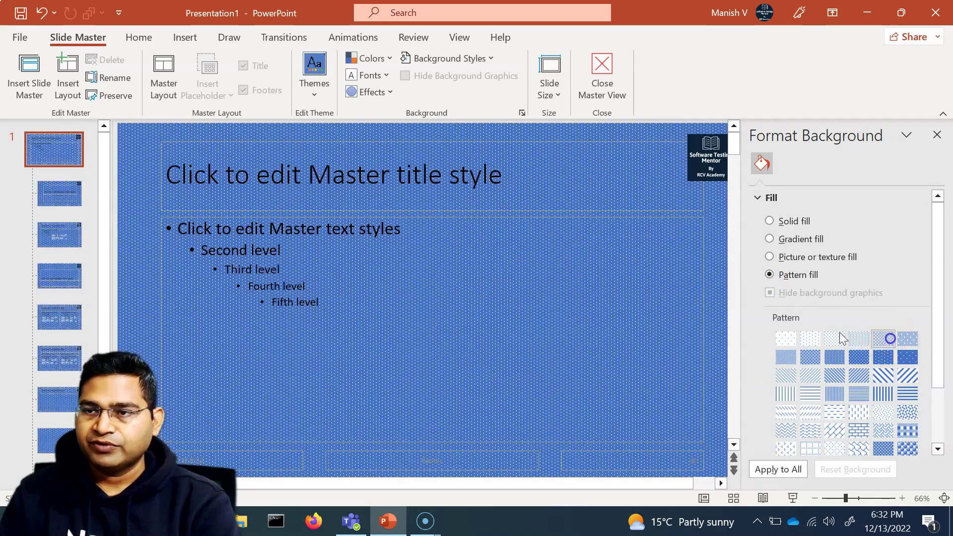
click(883, 339)
click(770, 257)
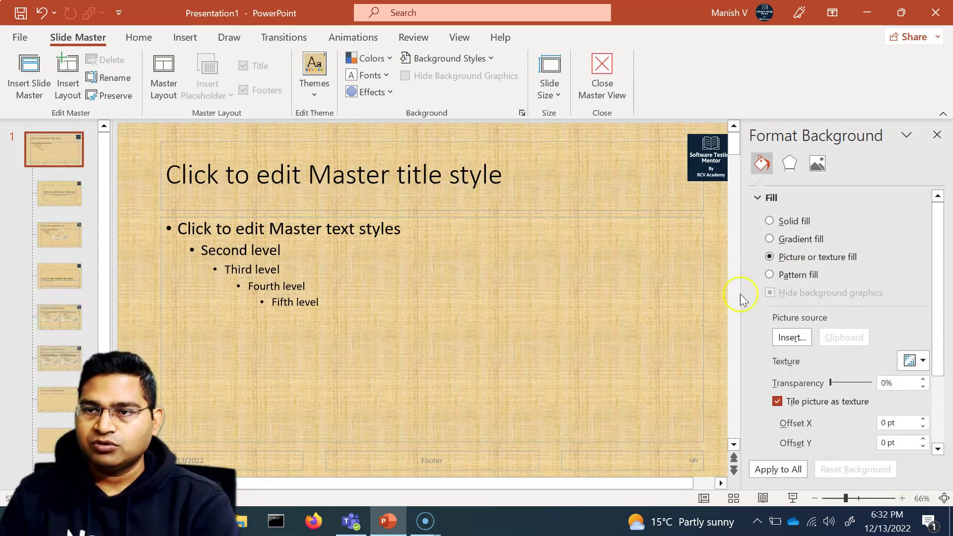
- Set the master background to a solid light grey-blue fill
click(770, 221)
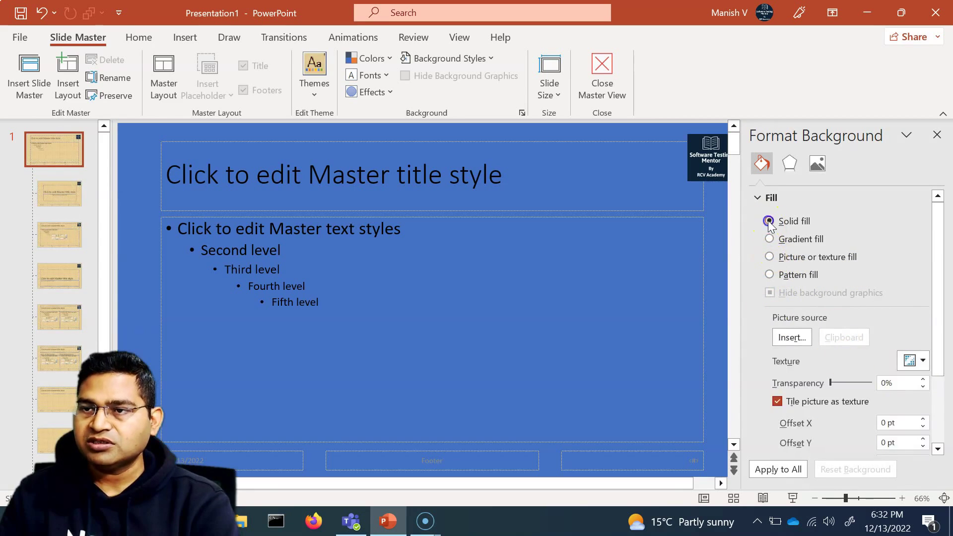
click(910, 321)
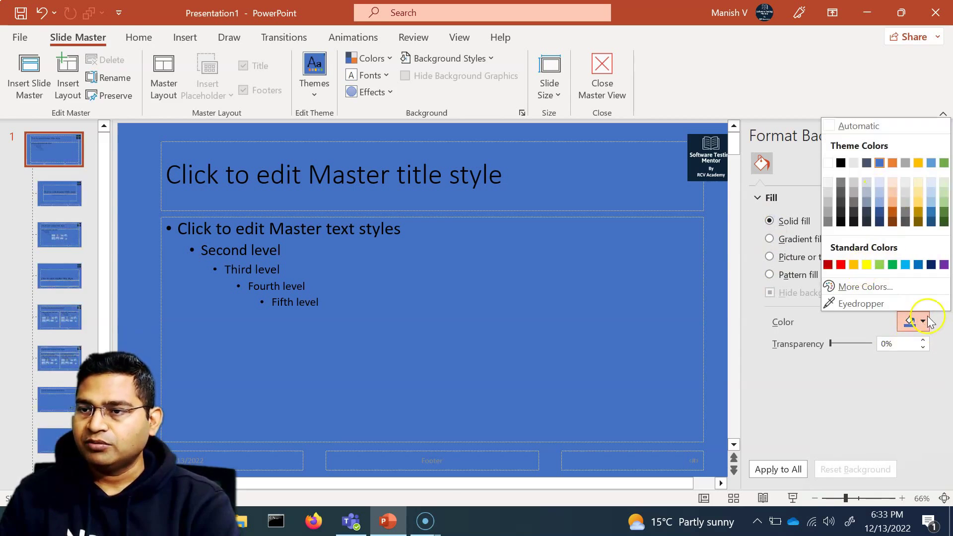
click(869, 193)
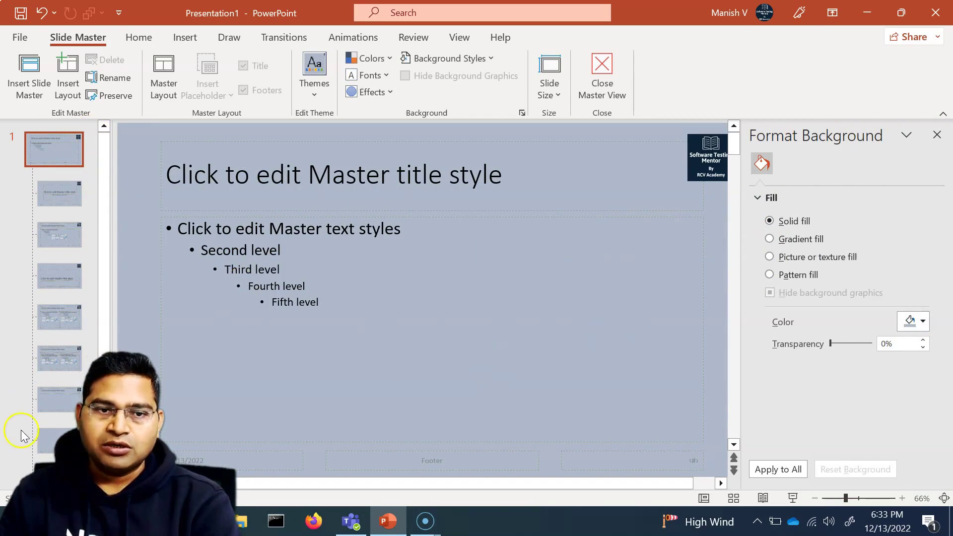
scroll(23, 436, down, 3)
scroll(48, 322, up, 4)
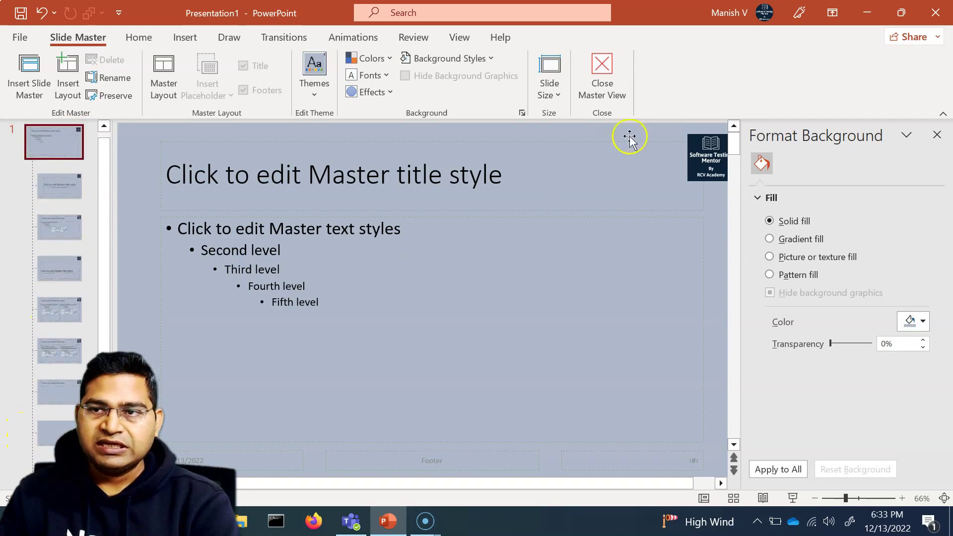